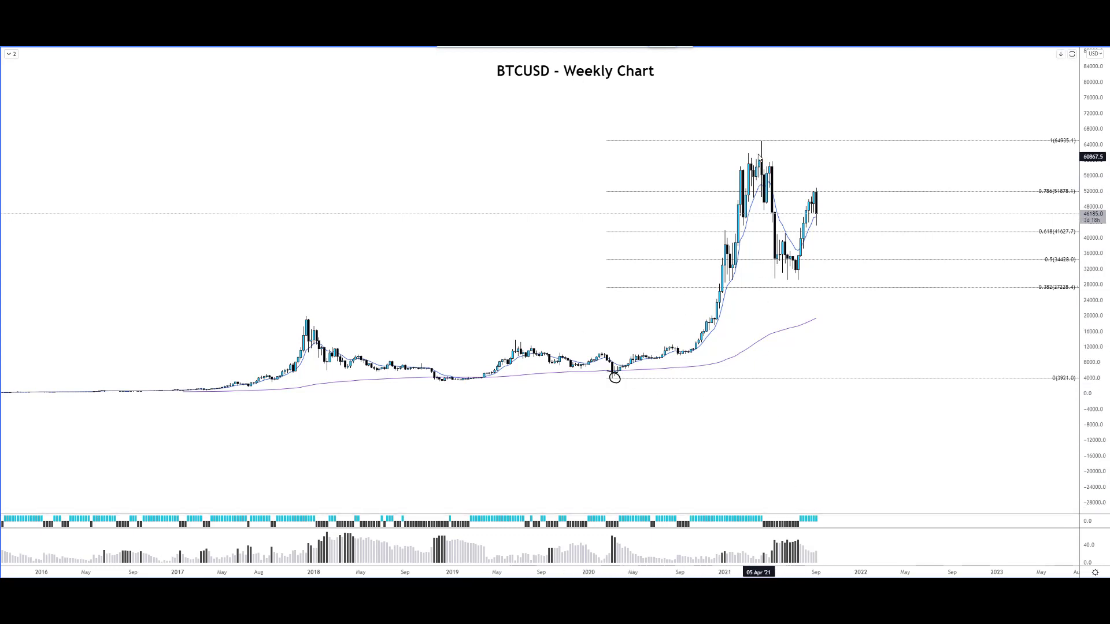
Brush-circle the 64935 peak and an early-2021 pullback, and draw a short line under the mid-2021 lows.
{"action": "left_click_drag", "start_coordinate": [763, 135], "coordinate": [763, 135]}
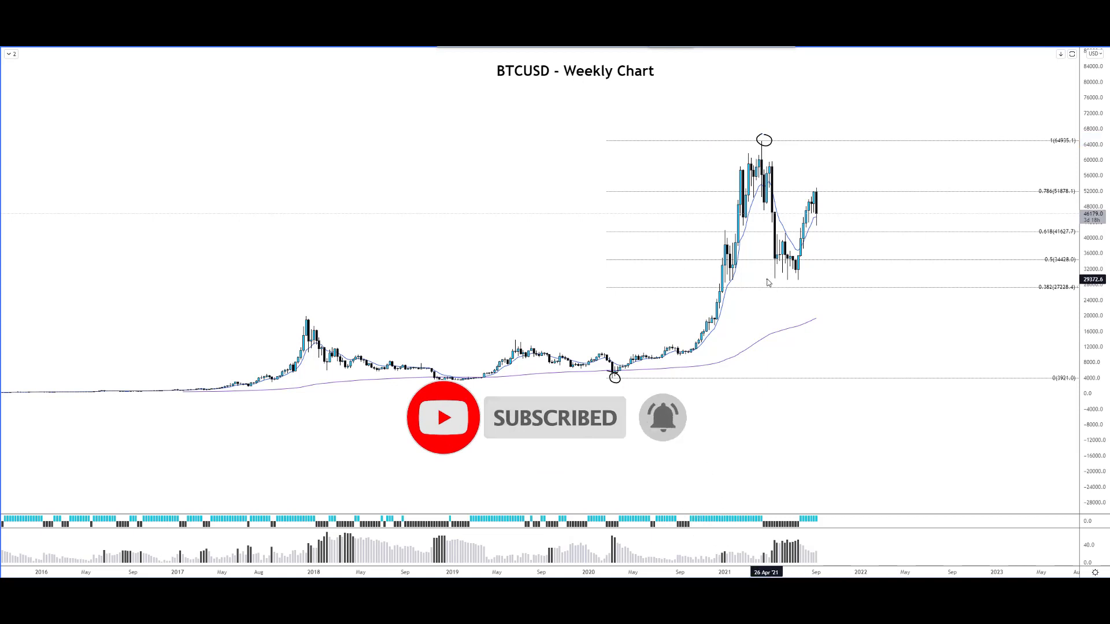
{"action": "left_click_drag", "start_coordinate": [769, 280], "coordinate": [811, 282]}
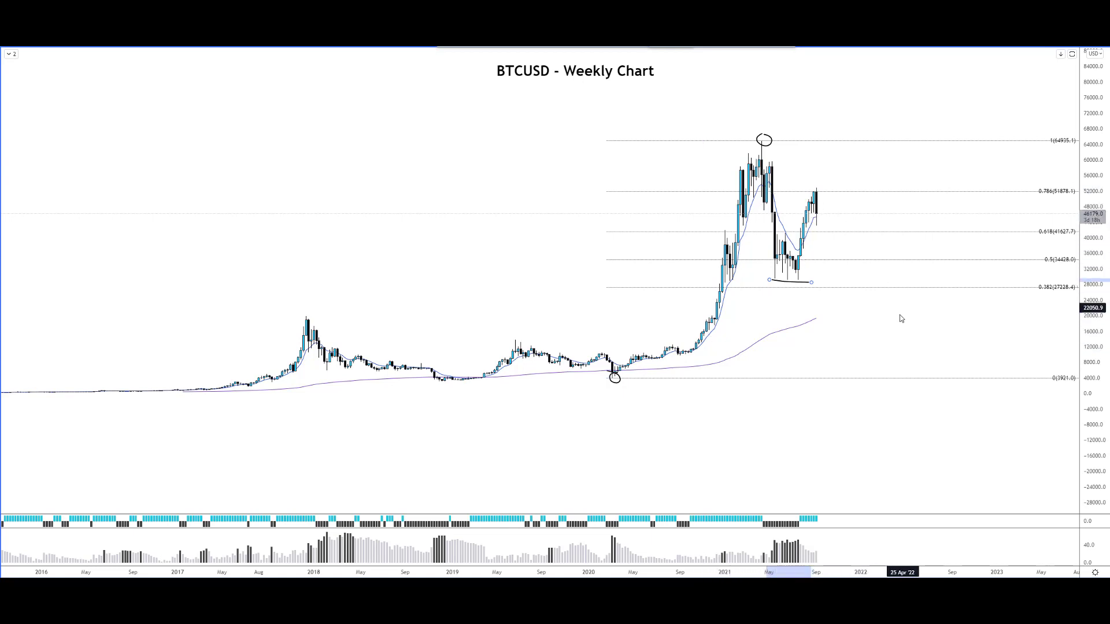
{"action": "left_click", "coordinate": [723, 307]}
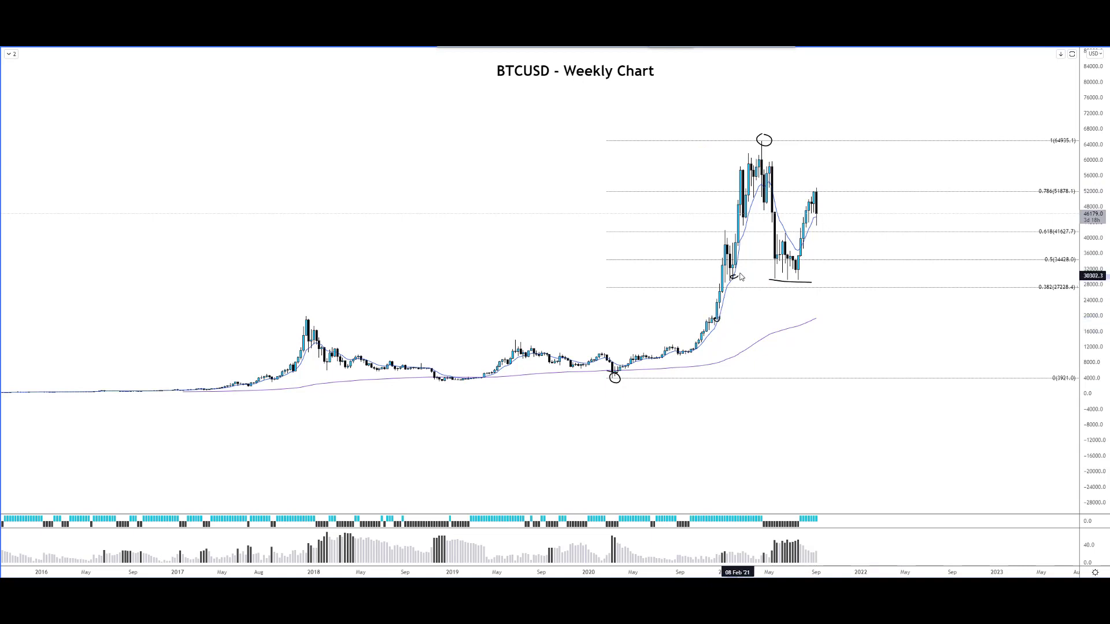
{"action": "mouse_move", "coordinate": [742, 219]}
{"action": "left_mouse_down"}
{"action": "mouse_move", "coordinate": [754, 217]}
{"action": "mouse_move", "coordinate": [756, 194]}
{"action": "left_mouse_up"}
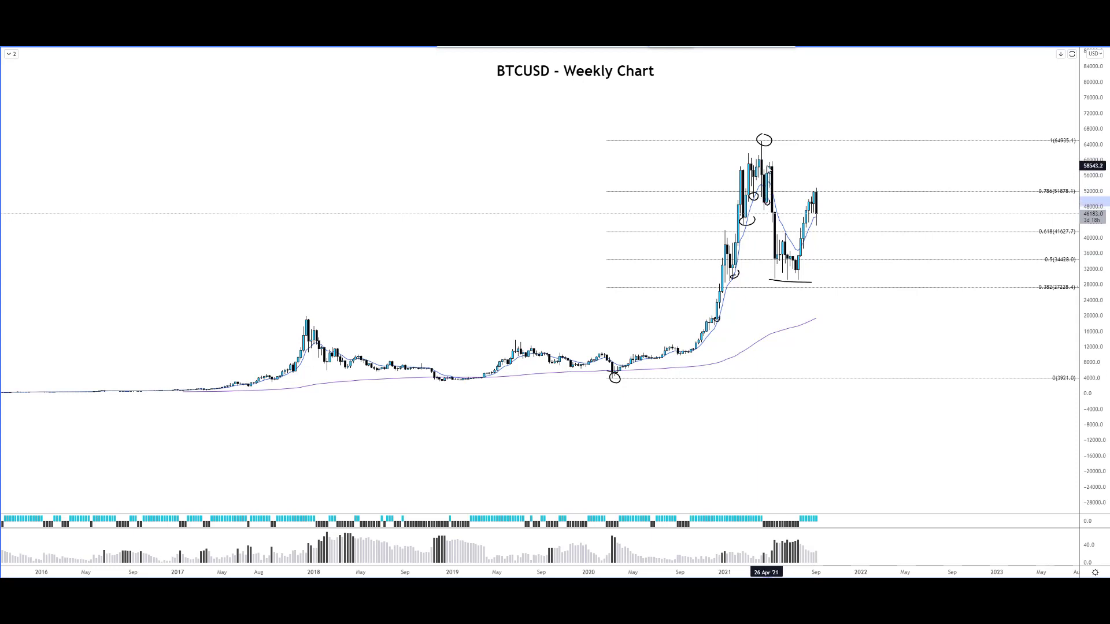
{"action": "mouse_move", "coordinate": [770, 141]}
{"action": "left_mouse_down"}
{"action": "mouse_move", "coordinate": [753, 139]}
{"action": "mouse_move", "coordinate": [778, 173]}
{"action": "mouse_move", "coordinate": [780, 249]}
{"action": "left_mouse_up"}
Undo the stray peak stroke, then sketch and undo a recovery circle, rising arrow and candle-top circle.
{"action": "key", "text": "ctrl+z"}
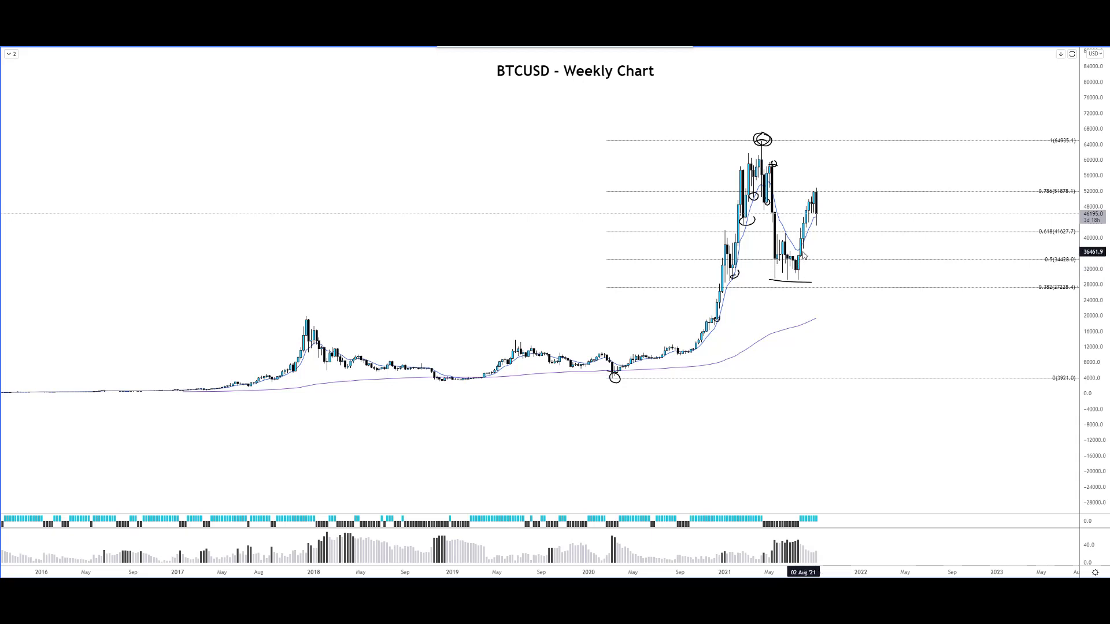
{"action": "left_click_drag", "start_coordinate": [805, 245], "coordinate": [809, 247]}
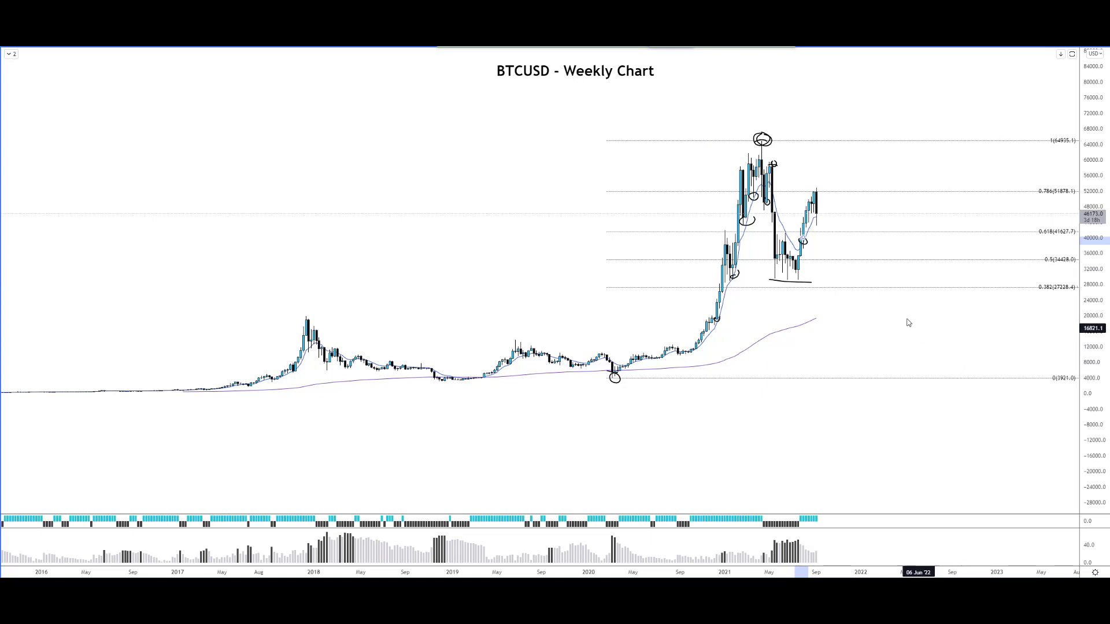
{"action": "left_click_drag", "start_coordinate": [794, 235], "coordinate": [807, 196]}
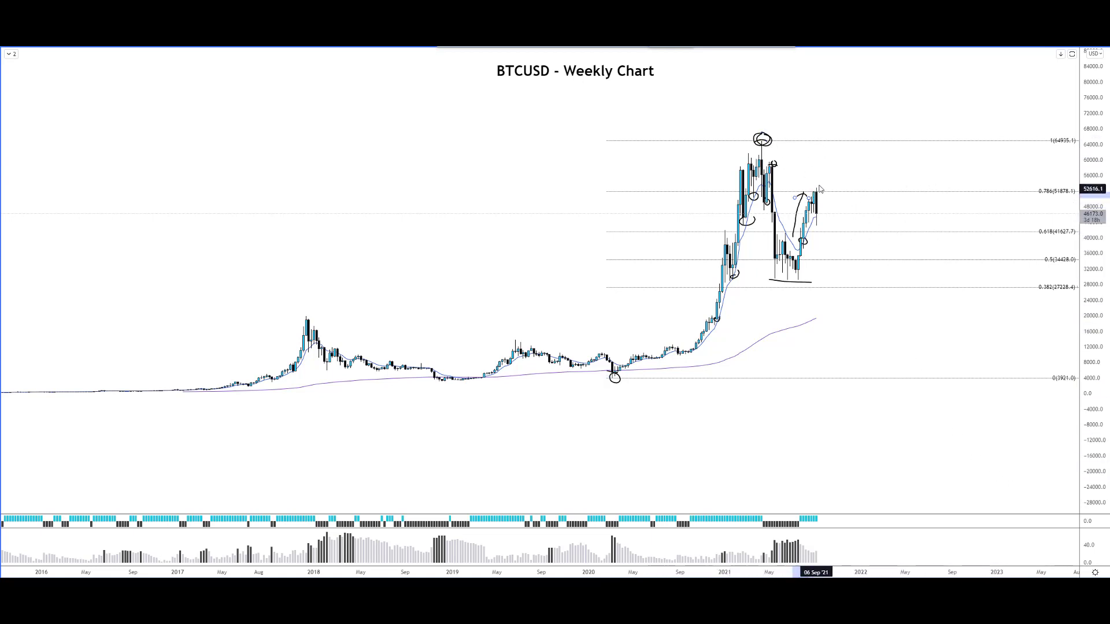
{"action": "mouse_move", "coordinate": [817, 187]}
{"action": "left_mouse_down"}
{"action": "mouse_move", "coordinate": [809, 194]}
{"action": "mouse_move", "coordinate": [816, 183]}
{"action": "left_mouse_up"}
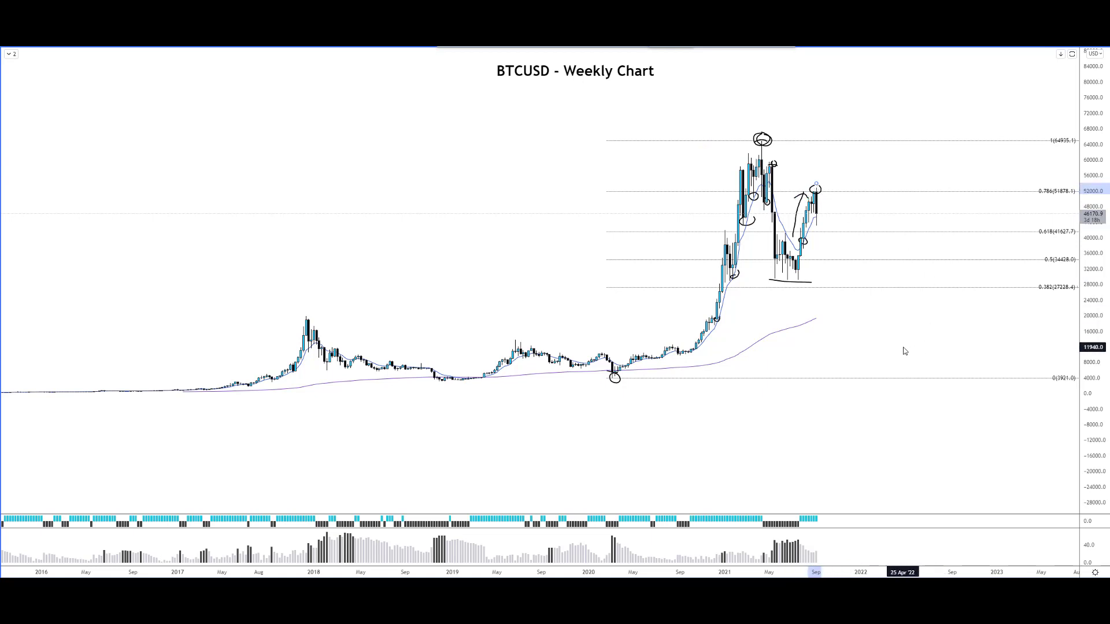
{"action": "key", "text": "ctrl+z"}
{"action": "key", "text": "ctrl+z"}
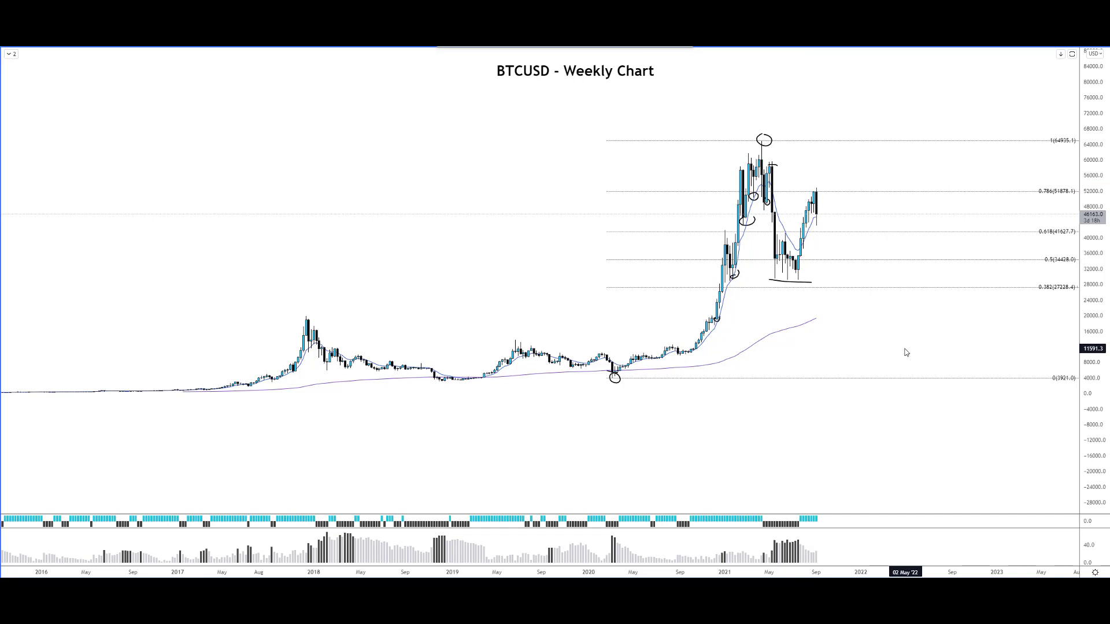
Undo earlier marks and remove the circles around the latest candle and the 0.786 (51878.1) label.
{"action": "key", "text": "ctrl+z"}
{"action": "key", "text": "ctrl+z"}
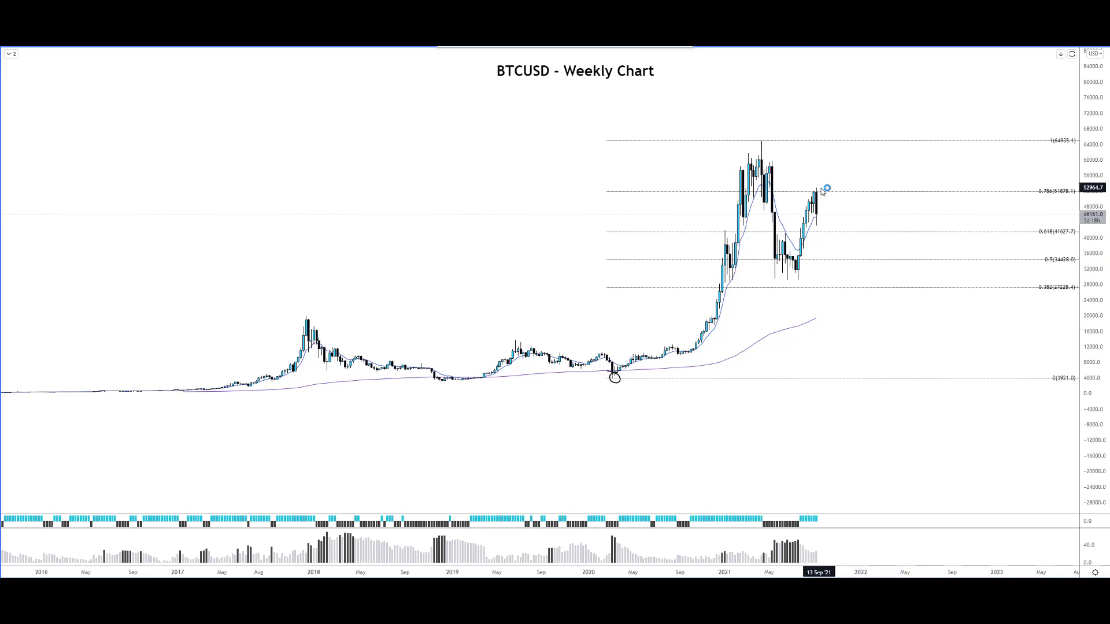
{"action": "mouse_move", "coordinate": [822, 187]}
{"action": "left_mouse_down"}
{"action": "mouse_move", "coordinate": [810, 190]}
{"action": "mouse_move", "coordinate": [820, 186]}
{"action": "left_mouse_up"}
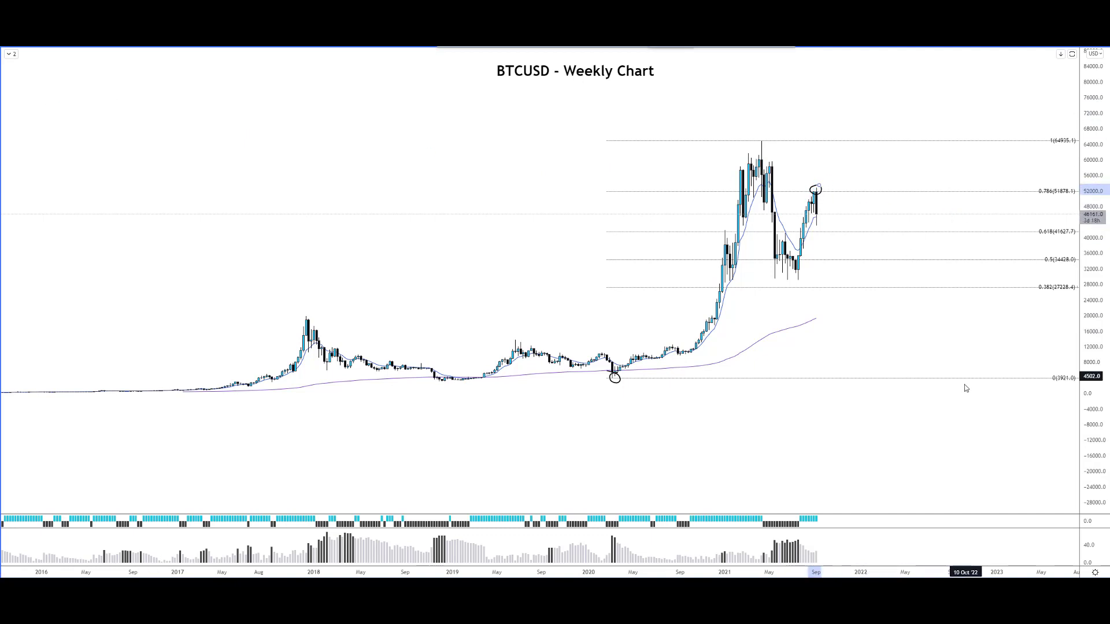
{"action": "mouse_move", "coordinate": [1051, 181]}
{"action": "left_mouse_down"}
{"action": "mouse_move", "coordinate": [1028, 193]}
{"action": "mouse_move", "coordinate": [1060, 196]}
{"action": "mouse_move", "coordinate": [1047, 180]}
{"action": "left_mouse_up"}
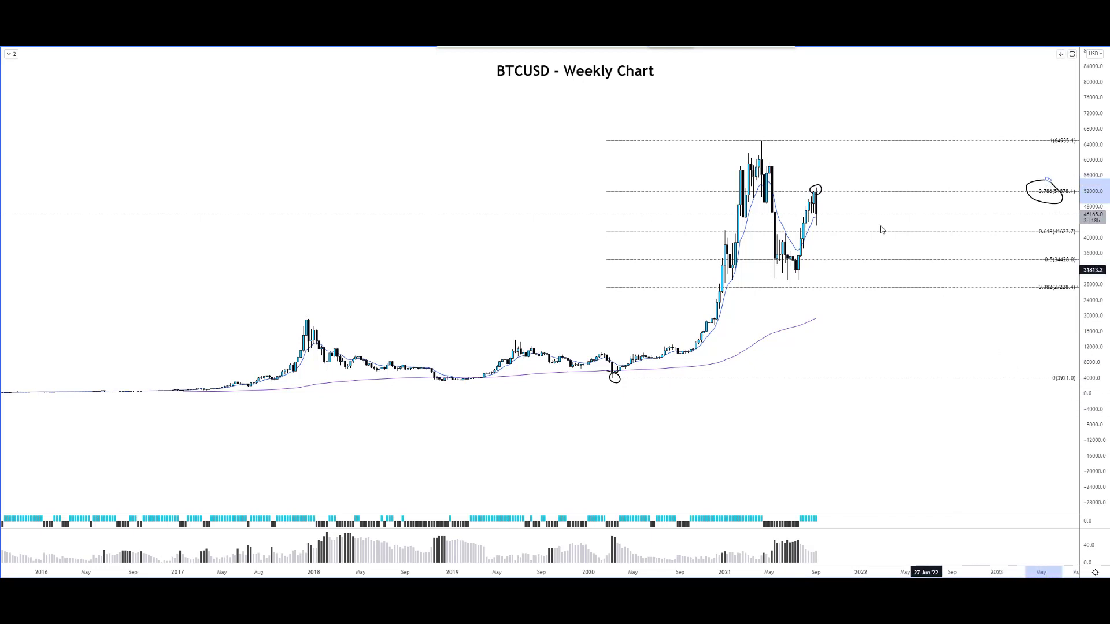
{"action": "left_click", "coordinate": [818, 227]}
{"action": "left_click_drag", "start_coordinate": [817, 232], "coordinate": [820, 224]}
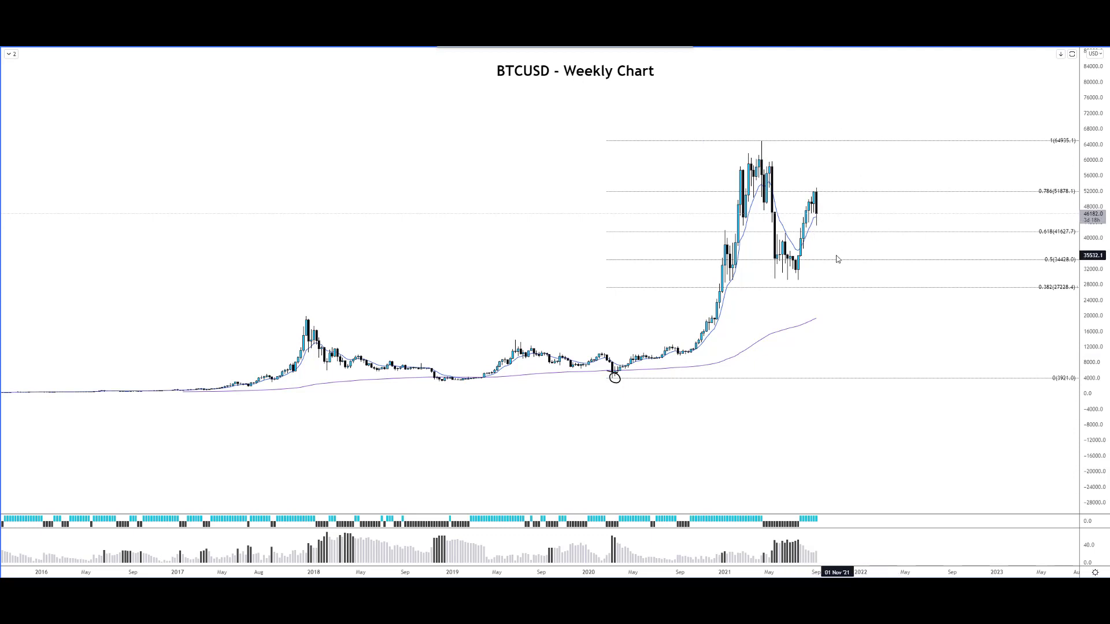
Sketch a sideways range from the latest candles breaking up into an arrow toward 64935.
{"action": "left_click_drag", "start_coordinate": [815, 215], "coordinate": [858, 217]}
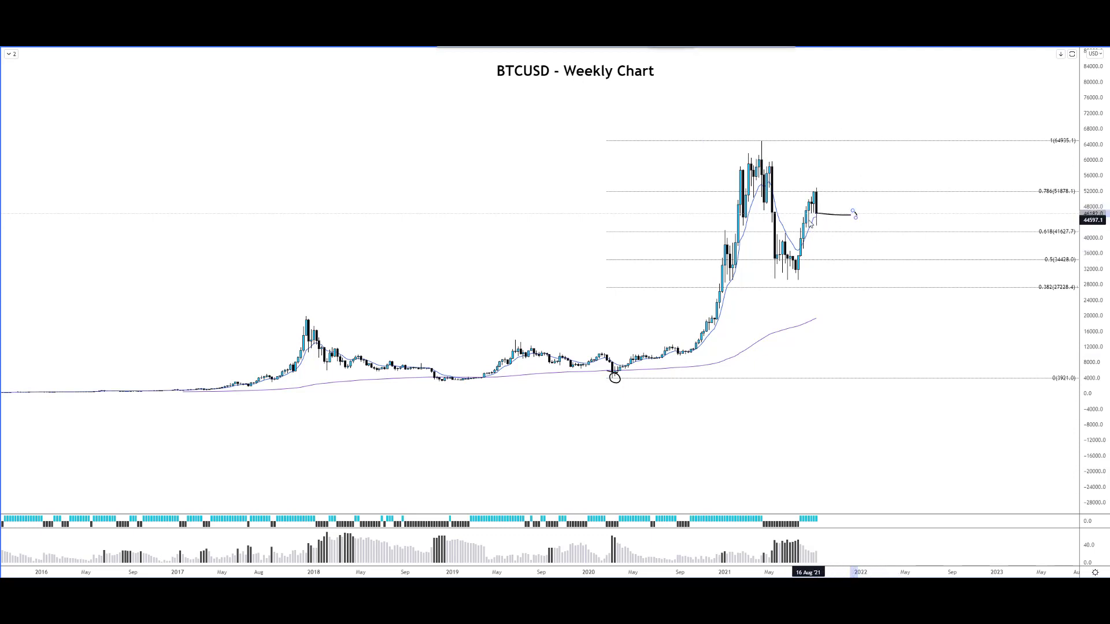
{"action": "key", "text": "Delete"}
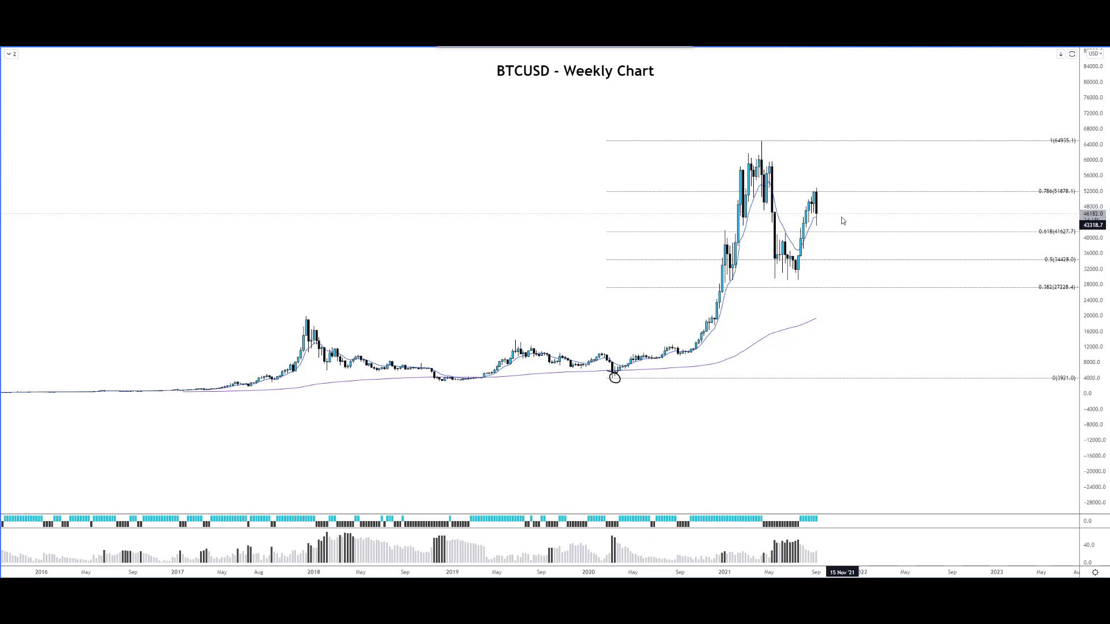
{"action": "left_click_drag", "start_coordinate": [824, 207], "coordinate": [879, 214]}
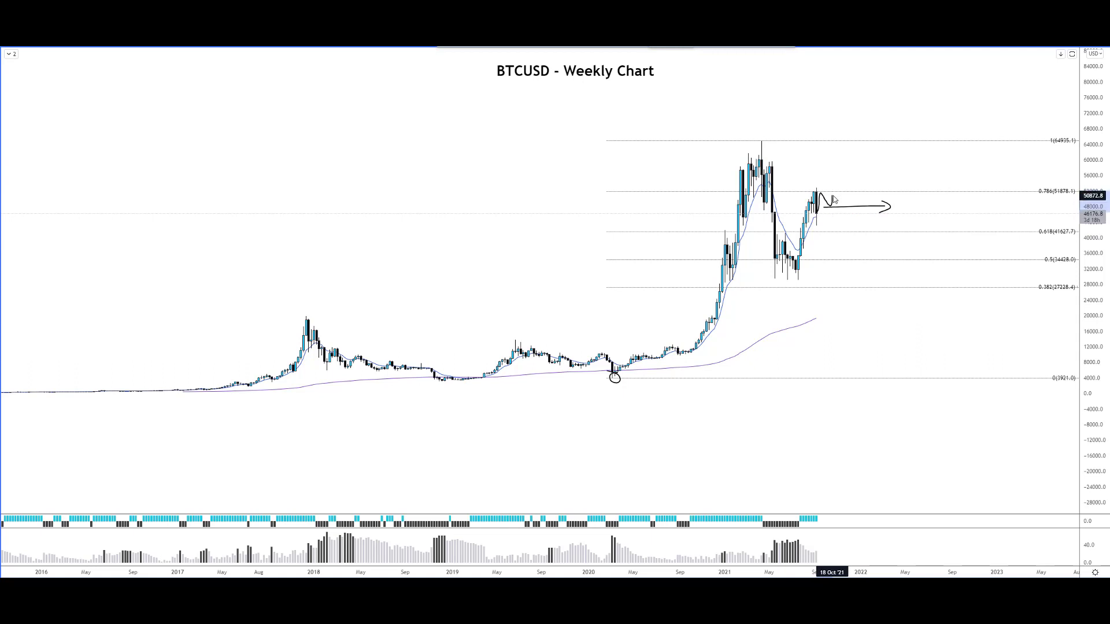
{"action": "mouse_move", "coordinate": [865, 209]}
{"action": "left_mouse_down"}
{"action": "mouse_move", "coordinate": [887, 133]}
{"action": "mouse_move", "coordinate": [880, 145]}
{"action": "mouse_move", "coordinate": [893, 149]}
{"action": "left_mouse_up"}
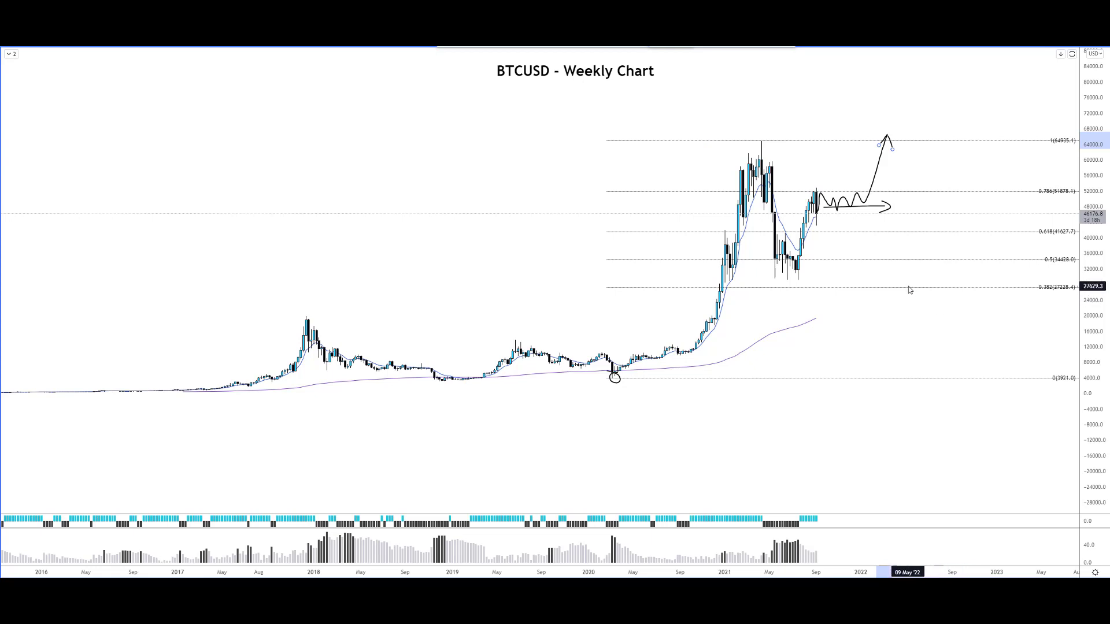
Circle the 0.618 label and the candles touching the 0.618 level, undoing the mid-2021 lows ellipse.
{"action": "mouse_move", "coordinate": [1024, 220]}
{"action": "left_mouse_down"}
{"action": "mouse_move", "coordinate": [1035, 237]}
{"action": "mouse_move", "coordinate": [1048, 225]}
{"action": "left_mouse_up"}
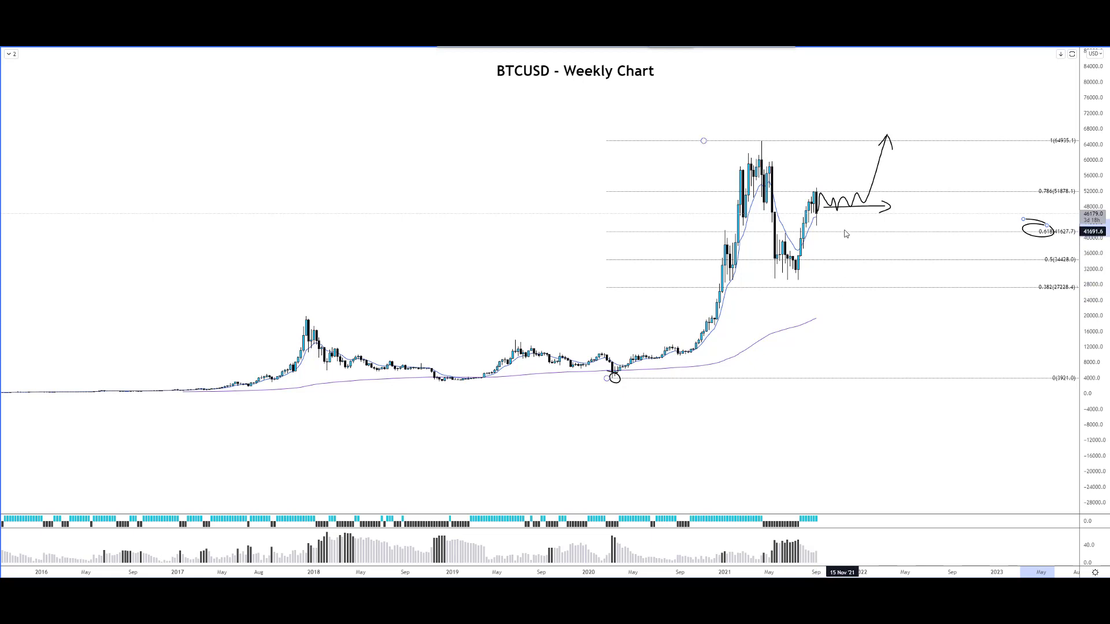
{"action": "mouse_move", "coordinate": [845, 229]}
{"action": "left_mouse_down"}
{"action": "mouse_move", "coordinate": [849, 237]}
{"action": "mouse_move", "coordinate": [842, 228]}
{"action": "left_mouse_up"}
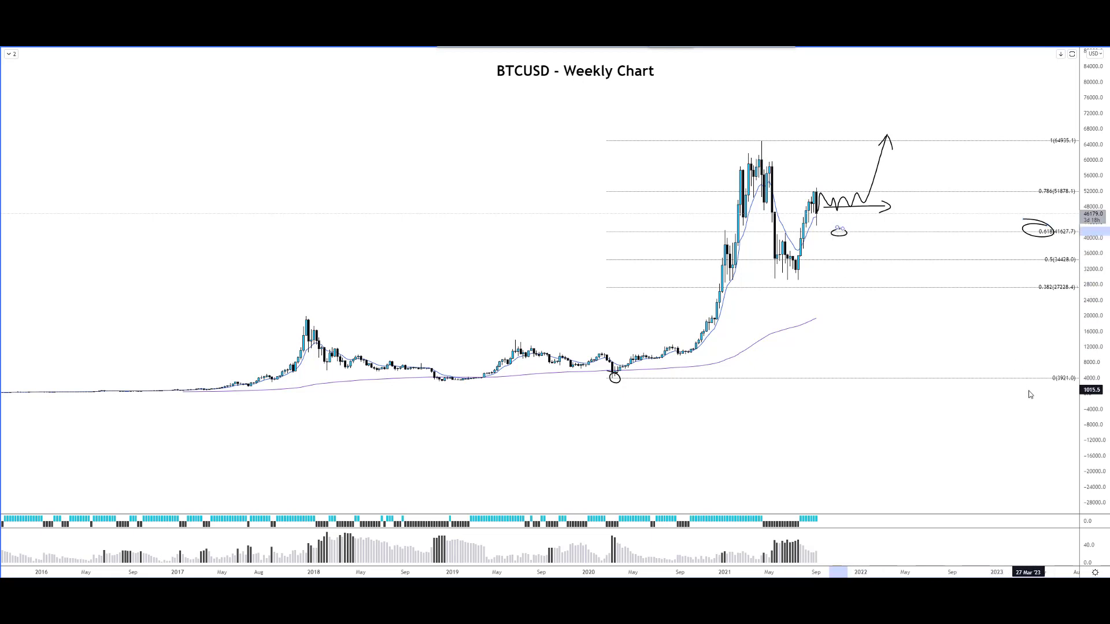
{"action": "left_click_drag", "start_coordinate": [729, 229], "coordinate": [723, 226]}
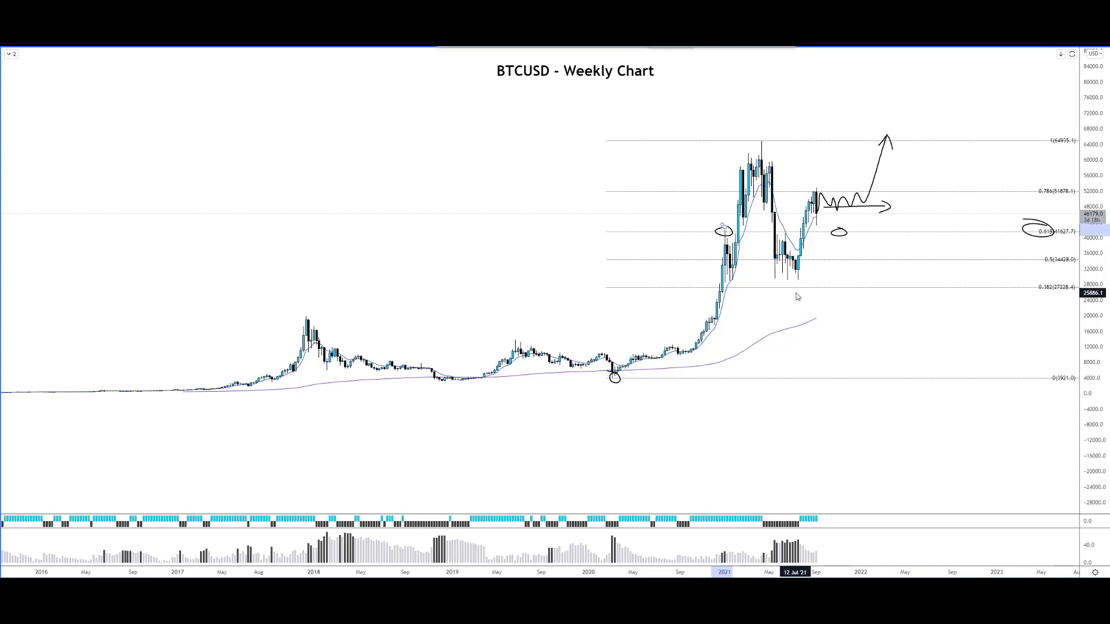
{"action": "mouse_move", "coordinate": [793, 237]}
{"action": "left_mouse_down"}
{"action": "mouse_move", "coordinate": [787, 229]}
{"action": "mouse_move", "coordinate": [812, 236]}
{"action": "mouse_move", "coordinate": [826, 215]}
{"action": "mouse_move", "coordinate": [830, 231]}
{"action": "mouse_move", "coordinate": [839, 215]}
{"action": "mouse_move", "coordinate": [884, 201]}
{"action": "left_mouse_up"}
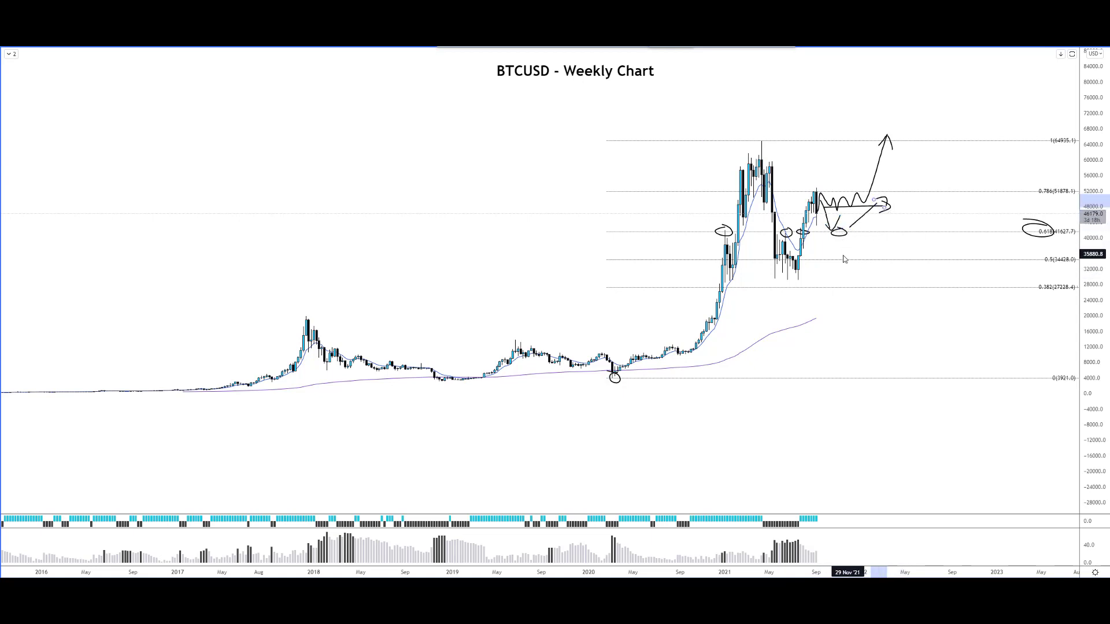
{"action": "mouse_move", "coordinate": [805, 272]}
{"action": "left_mouse_down"}
{"action": "mouse_move", "coordinate": [757, 271]}
{"action": "mouse_move", "coordinate": [858, 258]}
{"action": "mouse_move", "coordinate": [842, 254]}
{"action": "left_mouse_up"}
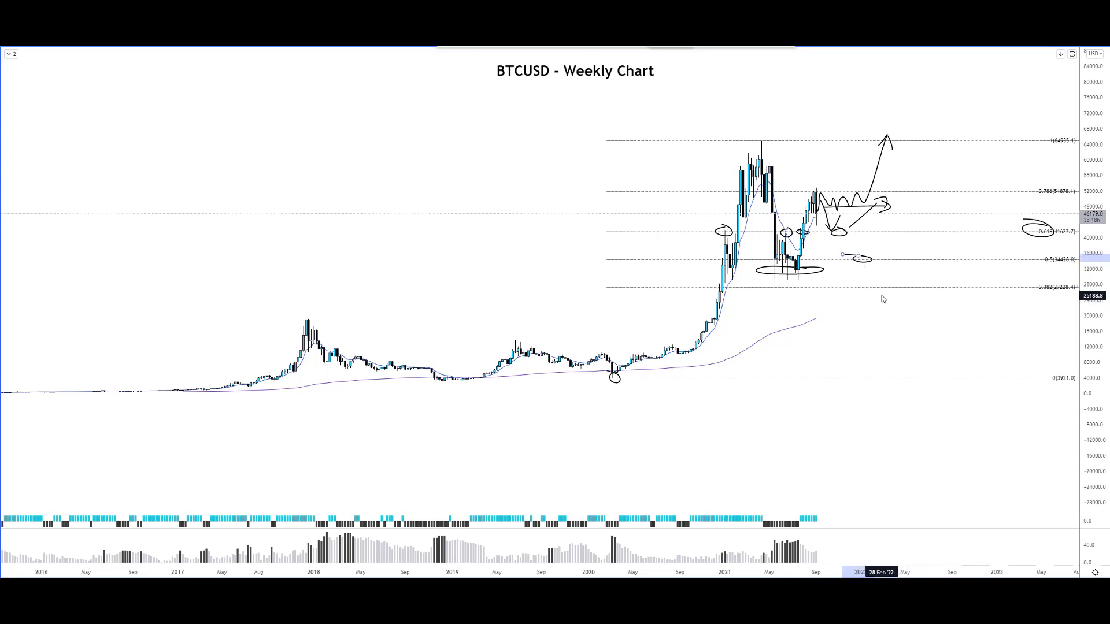
{"action": "key", "text": "ctrl+z"}
{"action": "key", "text": "ctrl+z"}
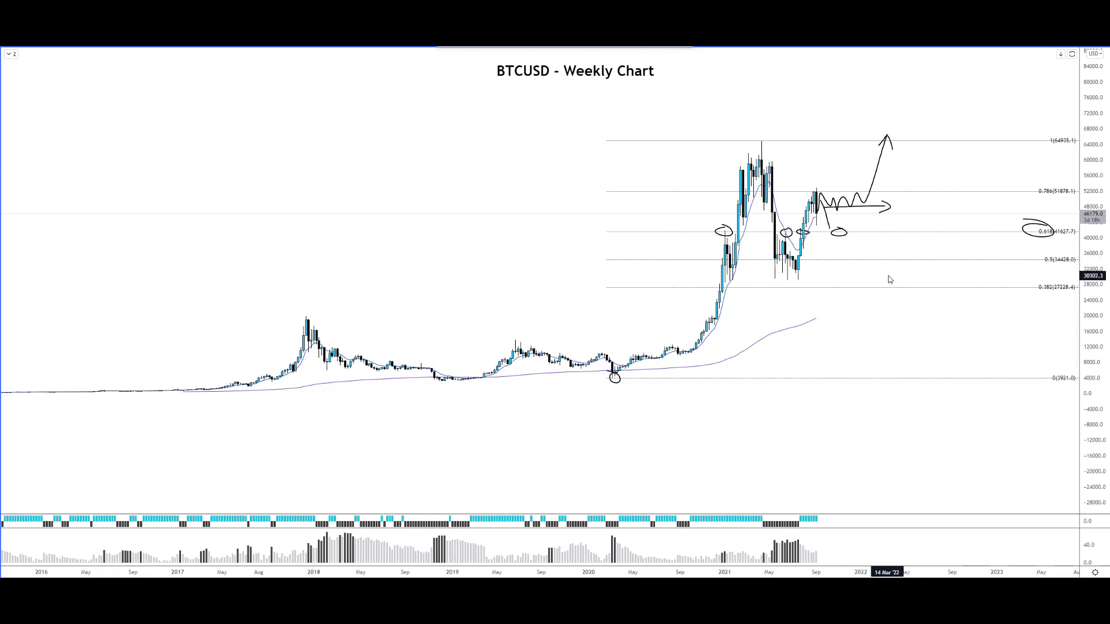
Undo the early-2021 circle and wavy path, then test and undo ellipses at the 0.618 (41627.7) level.
{"action": "key", "text": "ctrl+z"}
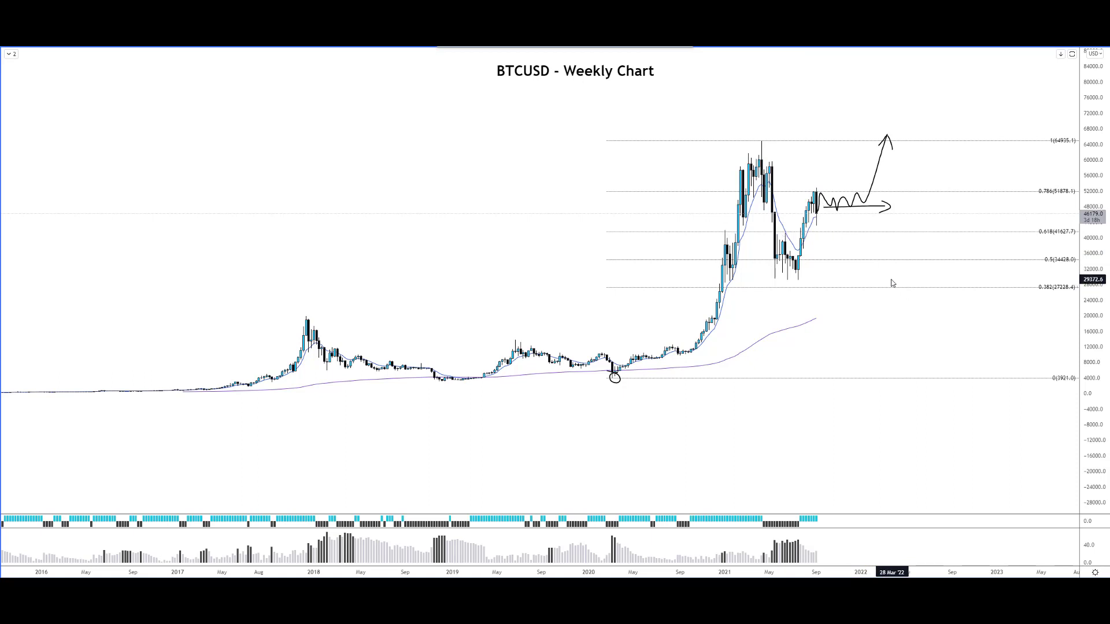
{"action": "key", "text": "ctrl+z"}
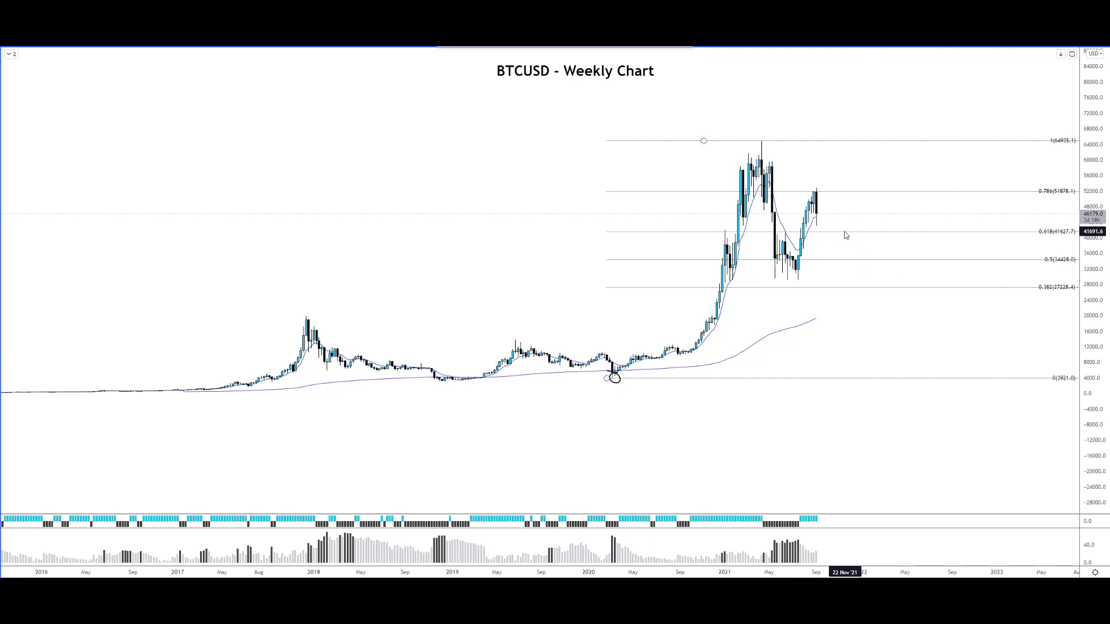
{"action": "mouse_move", "coordinate": [842, 230]}
{"action": "left_mouse_down"}
{"action": "mouse_move", "coordinate": [811, 224]}
{"action": "mouse_move", "coordinate": [817, 217]}
{"action": "left_mouse_up"}
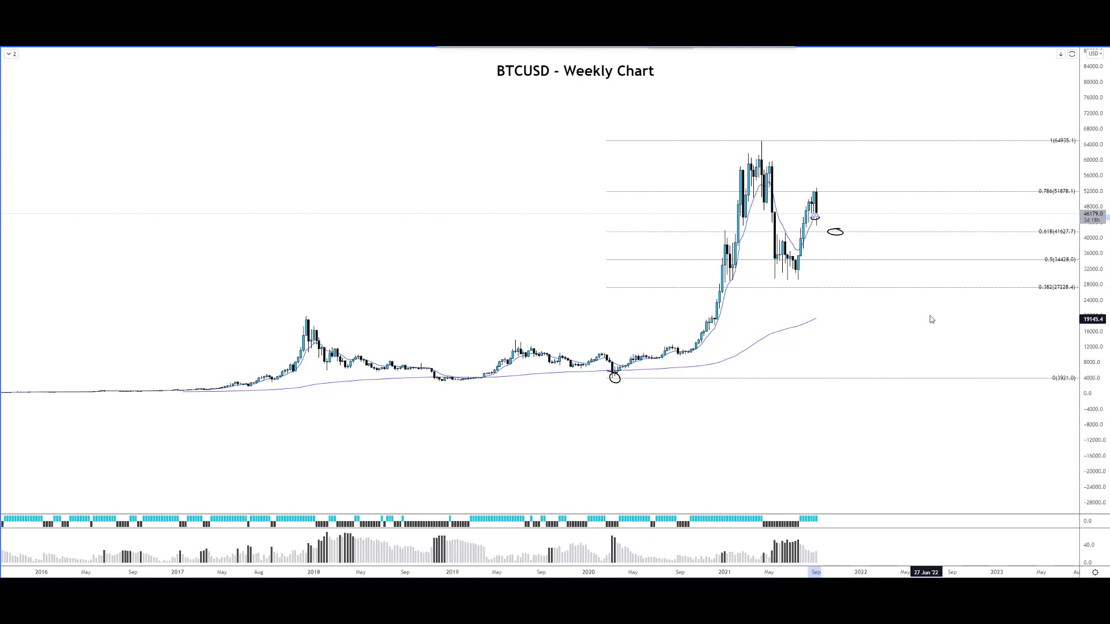
{"action": "left_click_drag", "start_coordinate": [1016, 227], "coordinate": [1053, 237]}
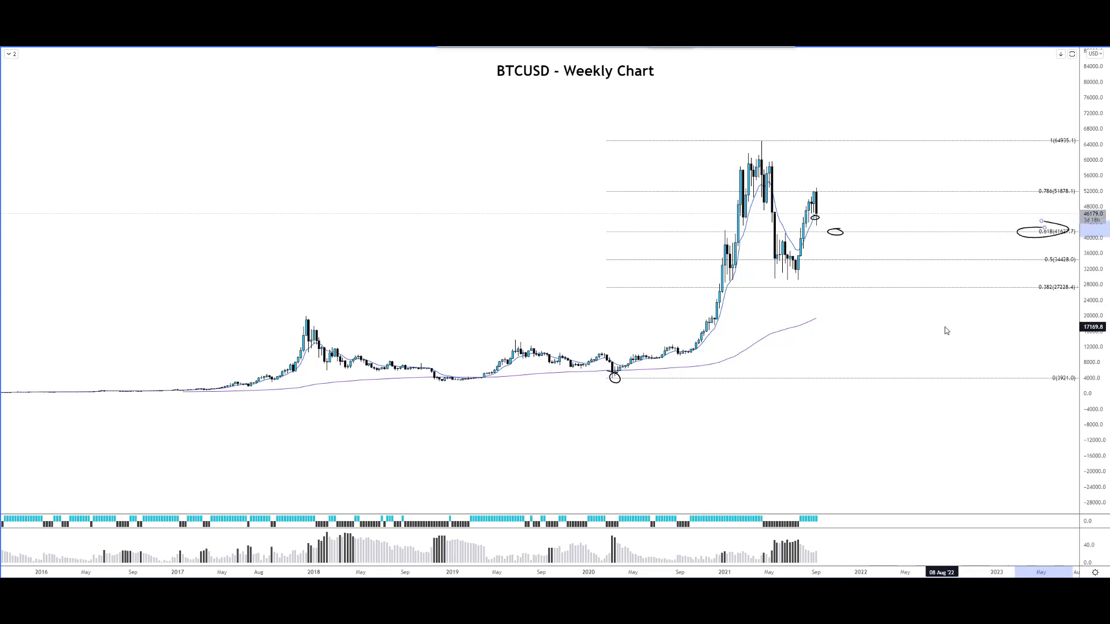
{"action": "key", "text": "ctrl+z"}
{"action": "key", "text": "ctrl+z"}
{"action": "key", "text": "ctrl+z"}
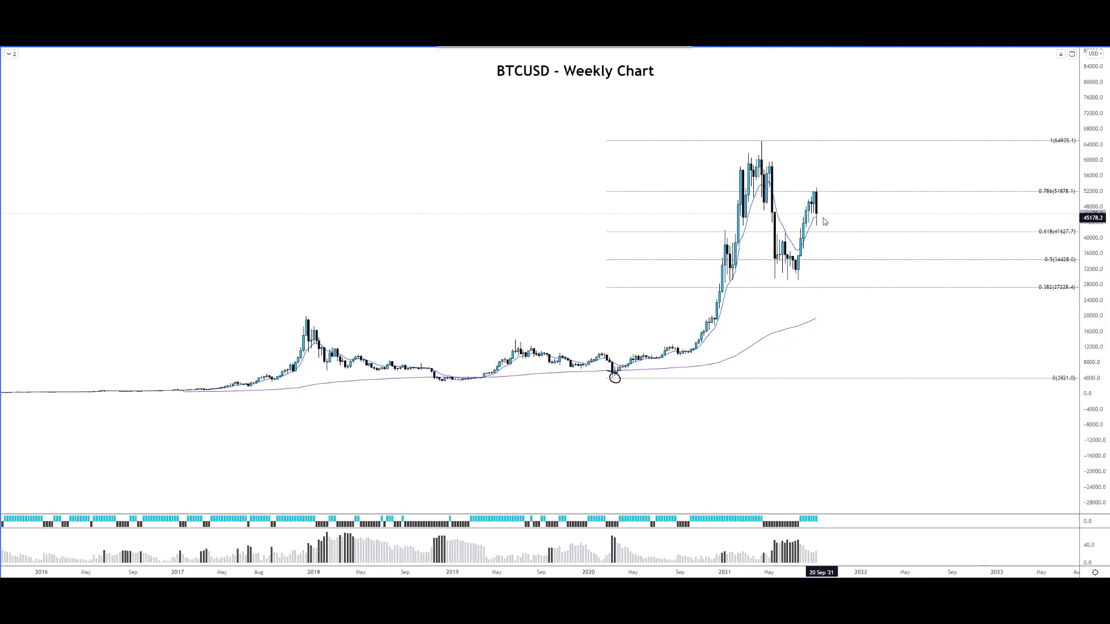
Circle the latest candle with a rising arrow toward 64935, and circle two early-2021 pullbacks.
{"action": "left_click_drag", "start_coordinate": [820, 219], "coordinate": [858, 155]}
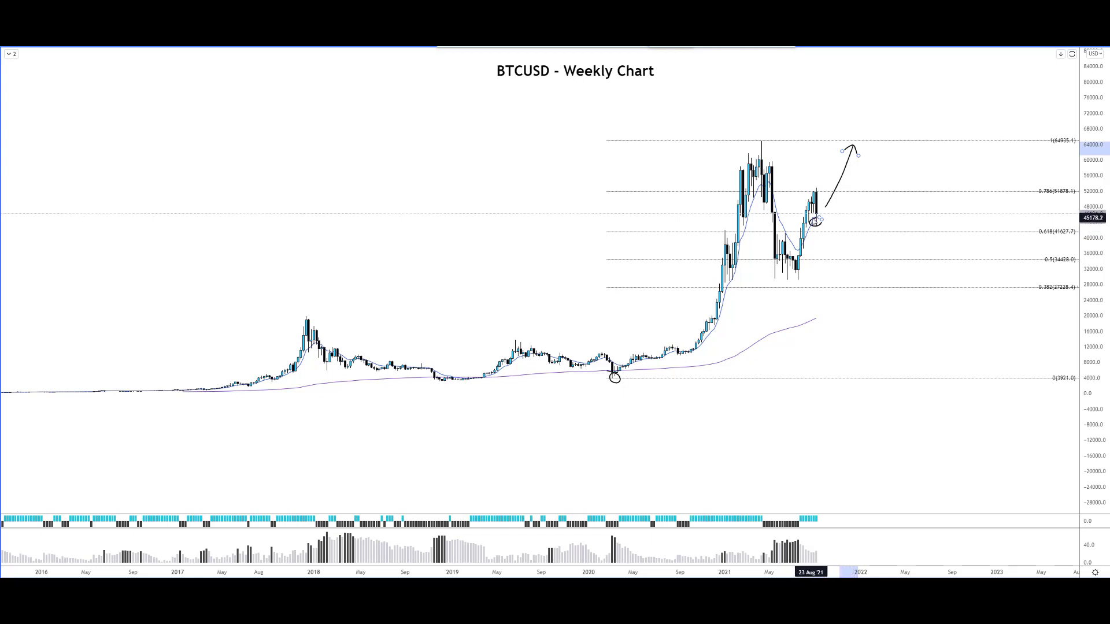
{"action": "left_click", "coordinate": [812, 218]}
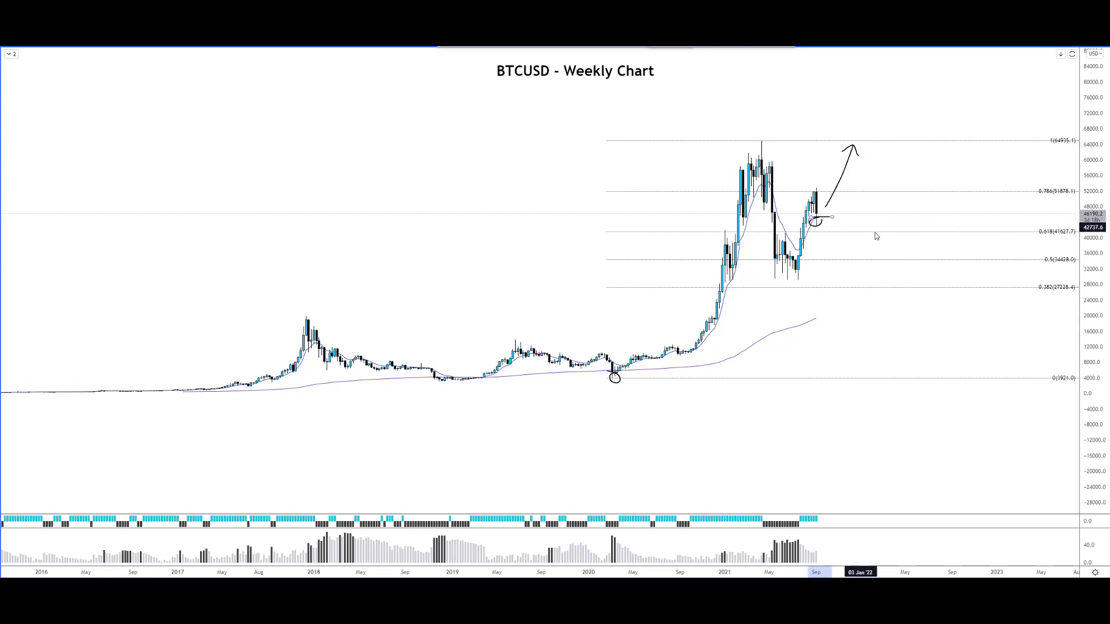
{"action": "left_click_drag", "start_coordinate": [735, 270], "coordinate": [737, 277]}
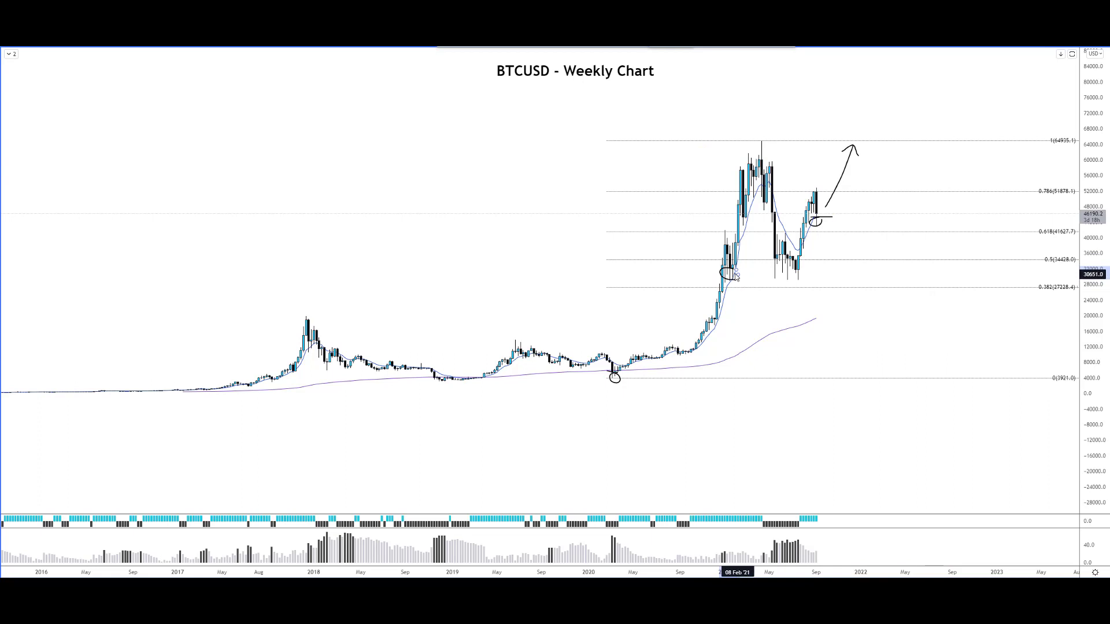
{"action": "left_click_drag", "start_coordinate": [749, 213], "coordinate": [750, 220]}
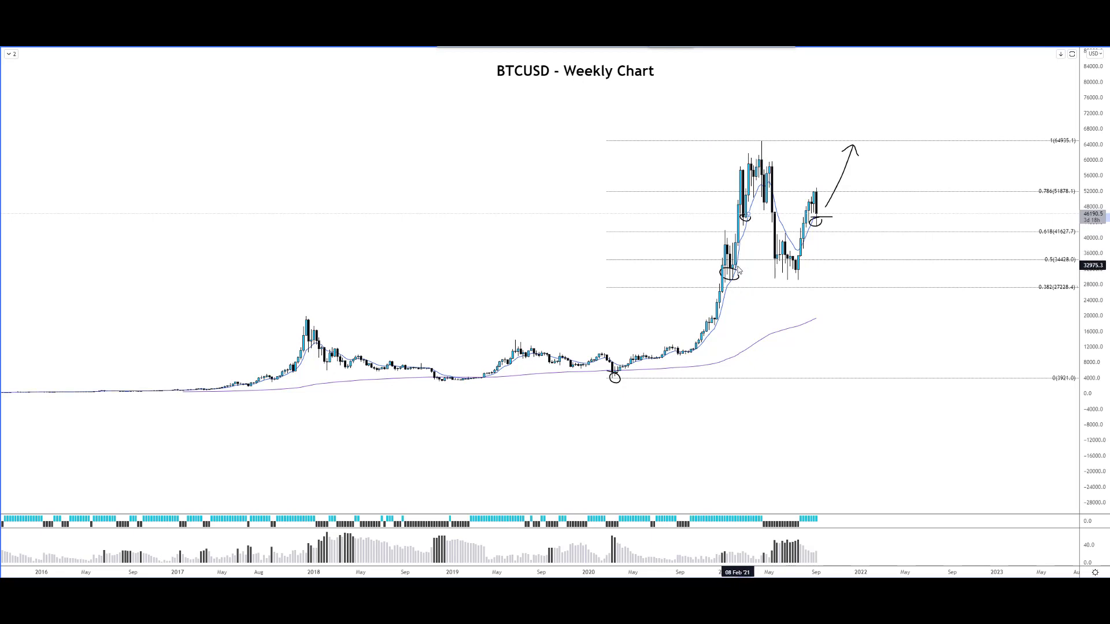
{"action": "left_click_drag", "start_coordinate": [731, 182], "coordinate": [742, 170]}
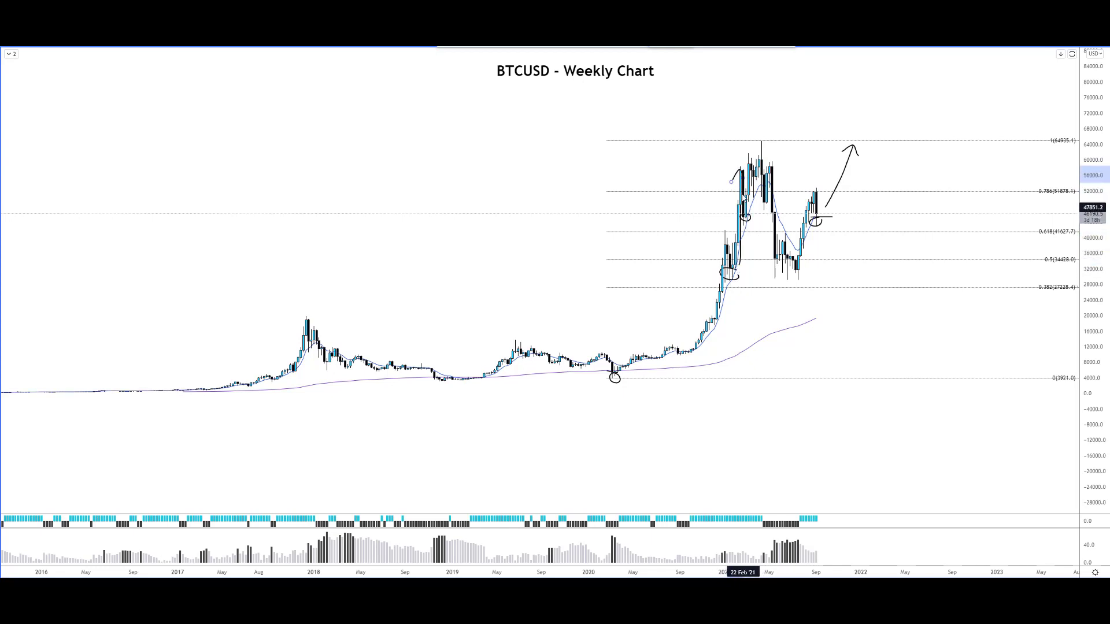
{"action": "mouse_move", "coordinate": [750, 218]}
{"action": "left_mouse_down"}
{"action": "mouse_move", "coordinate": [767, 126]}
{"action": "mouse_move", "coordinate": [777, 142]}
{"action": "left_mouse_up"}
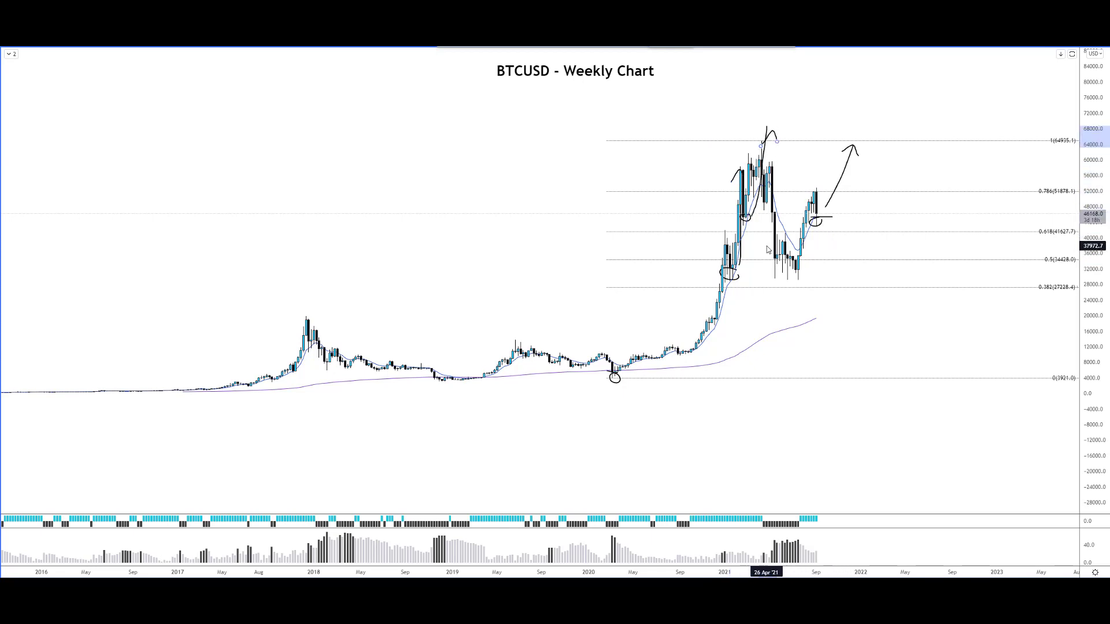
{"action": "key", "text": "ctrl+z"}
{"action": "key", "text": "ctrl+z"}
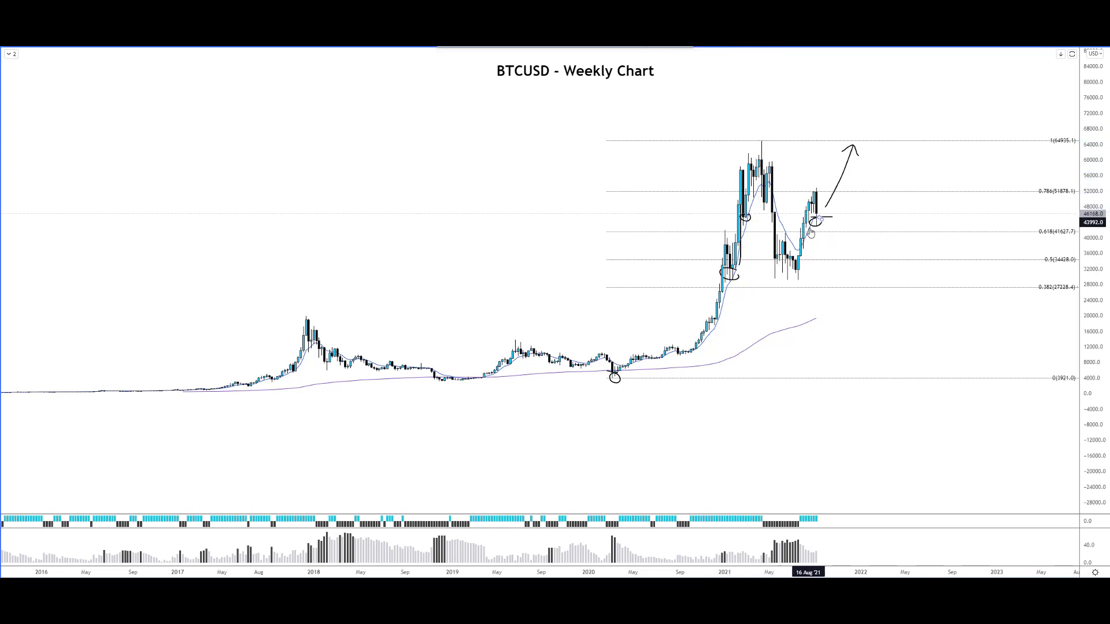